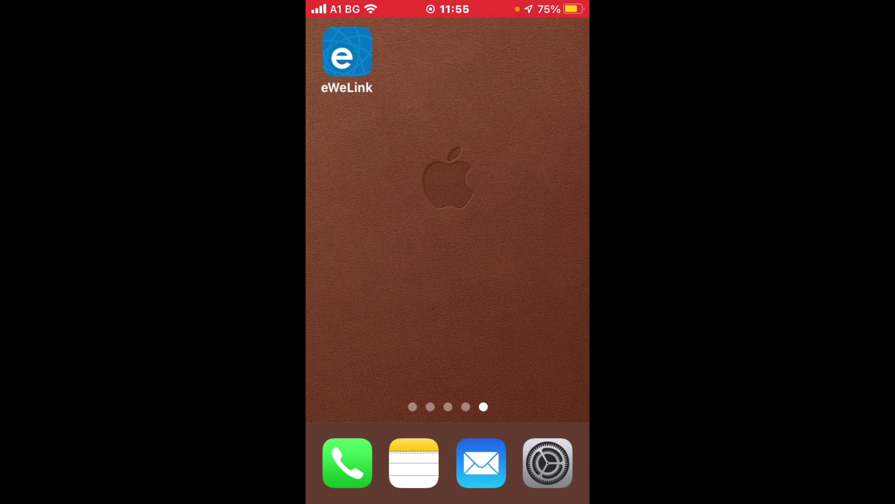
# Step: Start adding a new device in eWeLink using Bluetooth Pairing
pyautogui.click(347, 51)
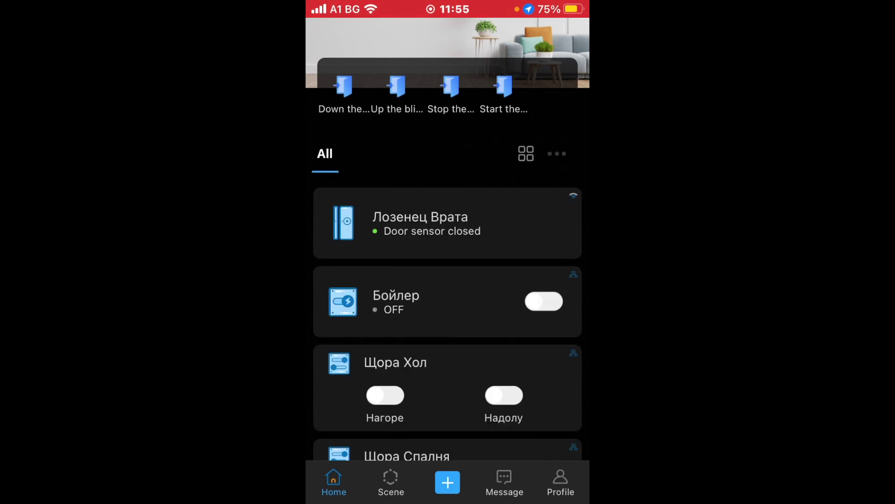
pyautogui.click(447, 482)
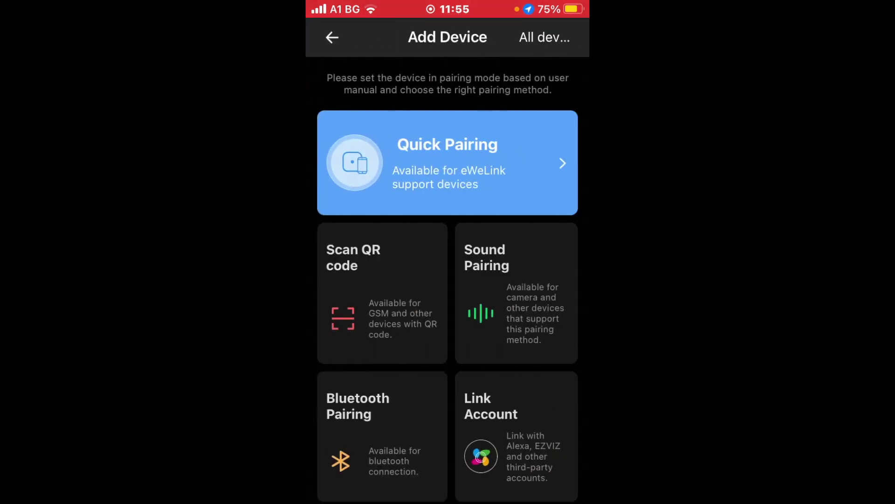
pyautogui.scroll(-3, 448, 279)
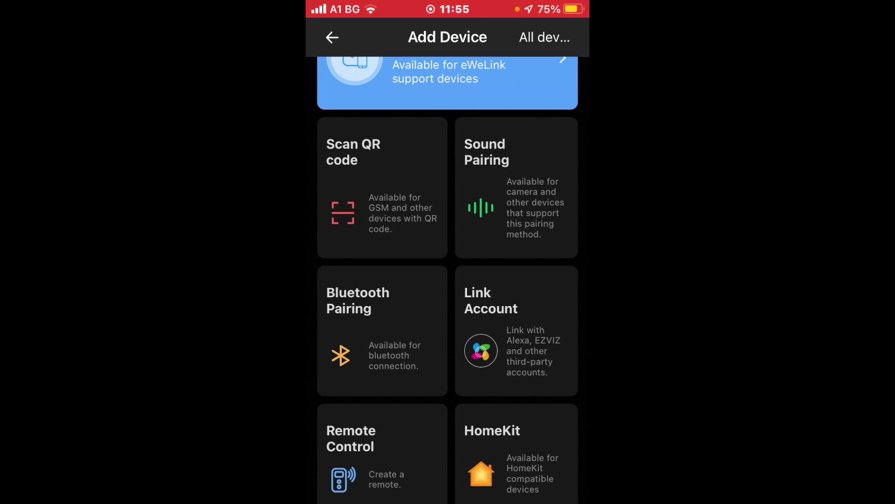
pyautogui.click(382, 330)
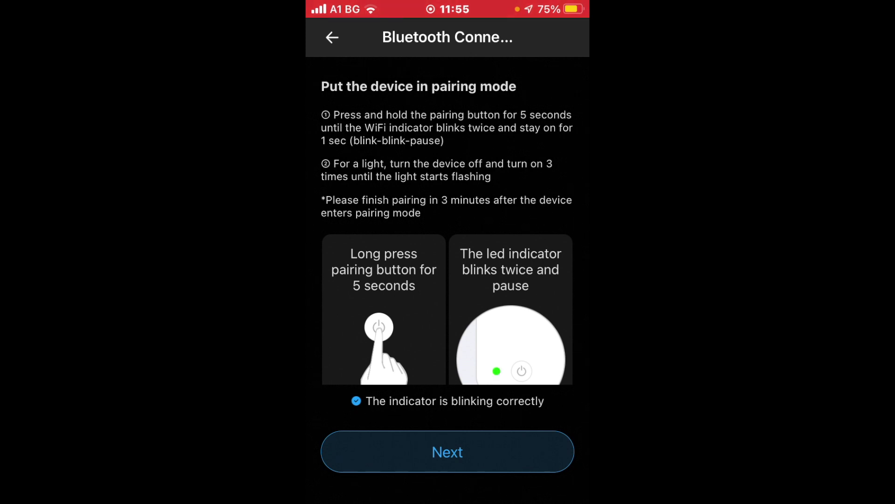
# Step: Connect to the found sensor and join it to the Eagletoti Share Wi-Fi network
pyautogui.click(447, 451)
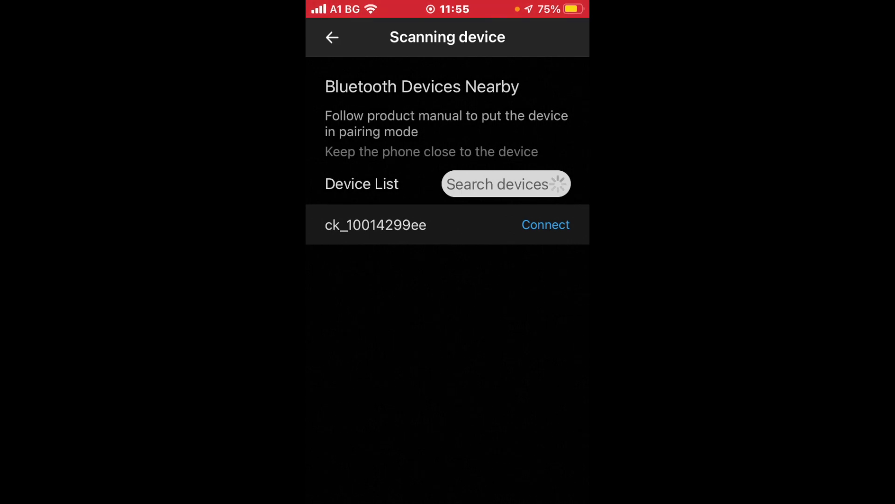
pyautogui.click(546, 224)
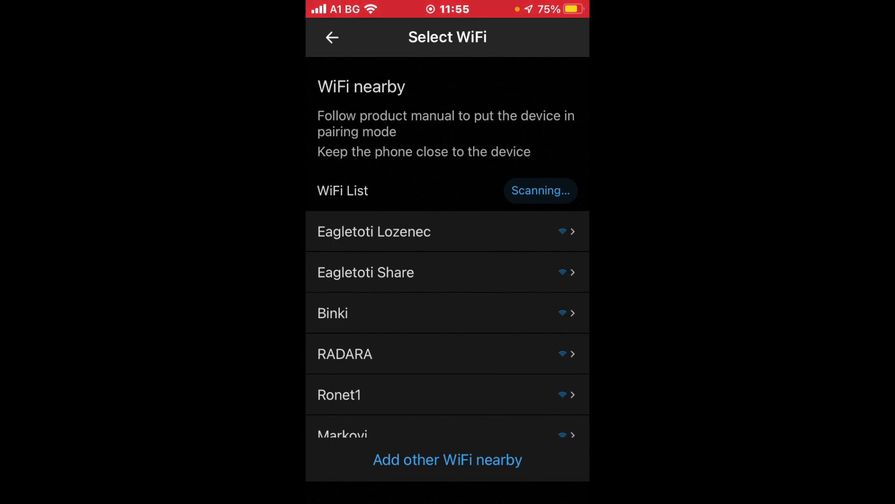
pyautogui.click(366, 272)
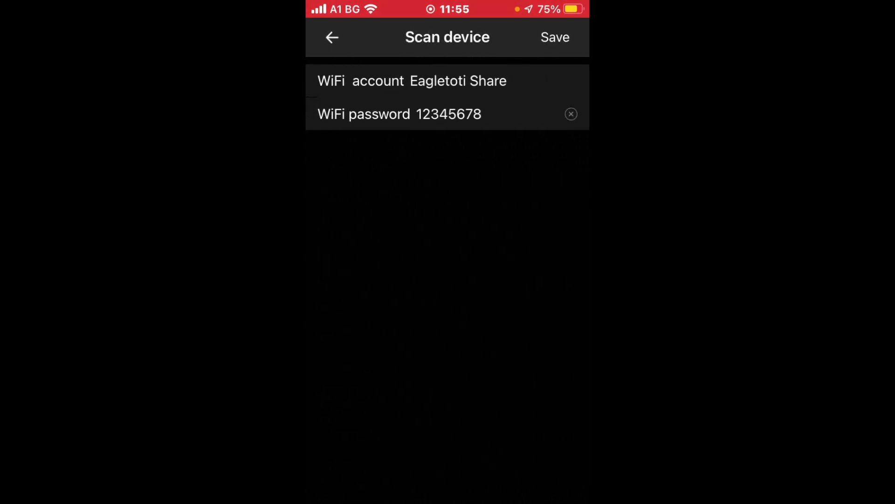
pyautogui.click(555, 37)
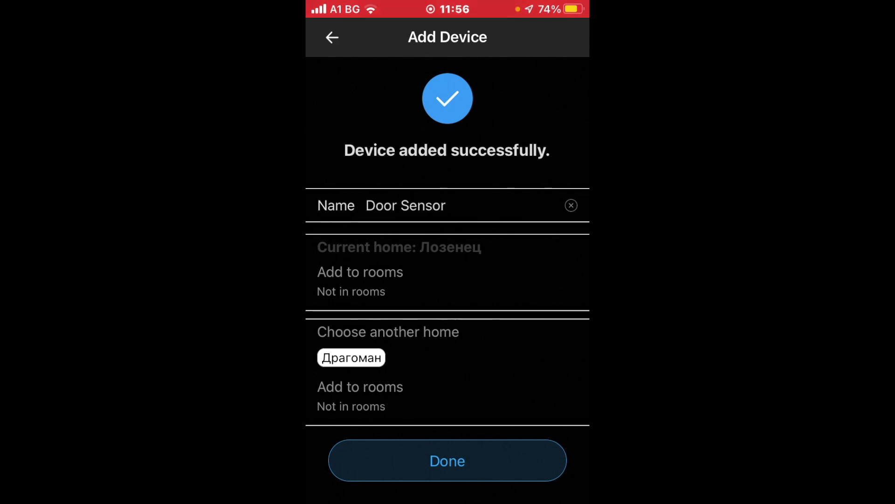
# Step: Confirm the success screen and open the Door Sensor card showing full battery and door closed
pyautogui.click(448, 460)
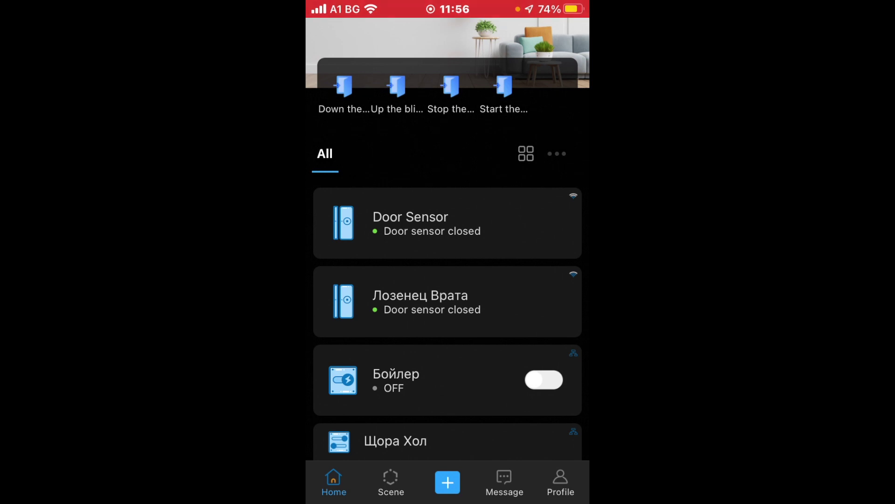
pyautogui.click(411, 223)
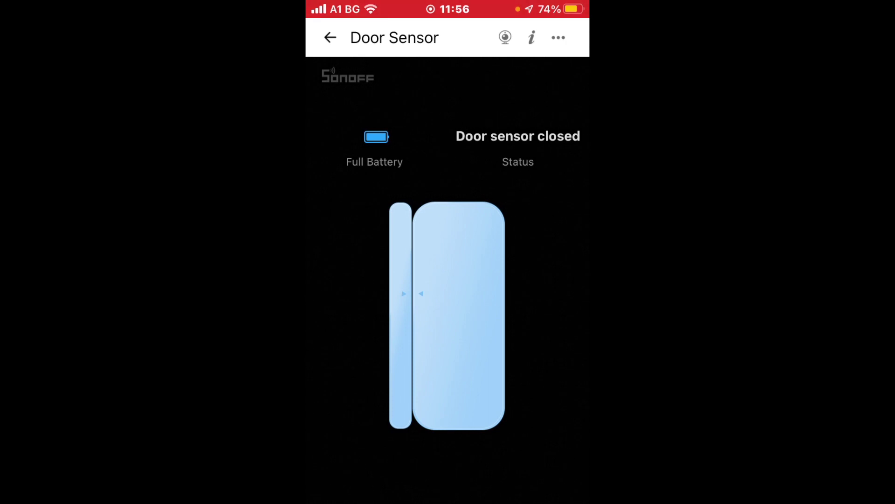
# Step: In Door Sensor settings, check open/close push alerts, then scroll to the SONOFF DW2-Wi-Fi model details
pyautogui.click(558, 38)
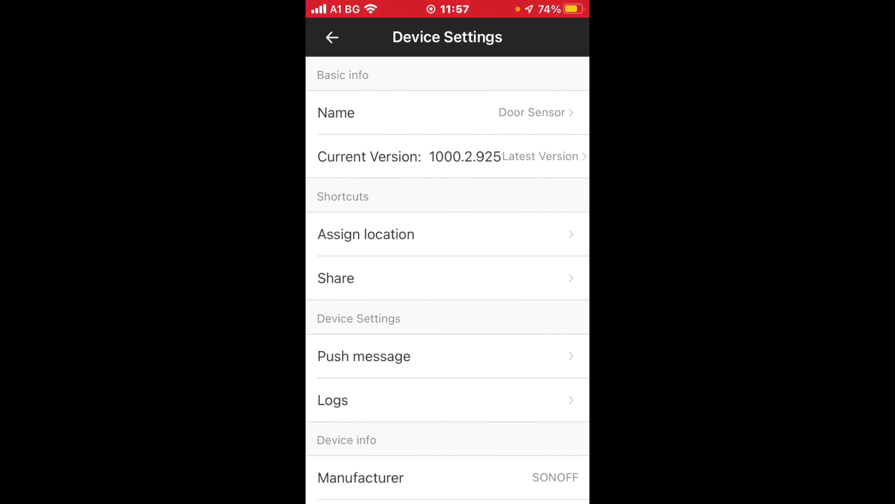
pyautogui.click(364, 356)
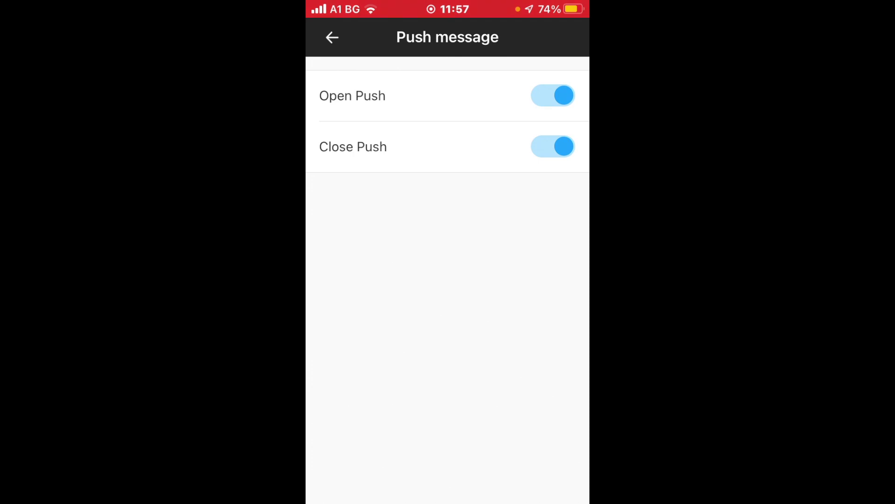
pyautogui.click(332, 38)
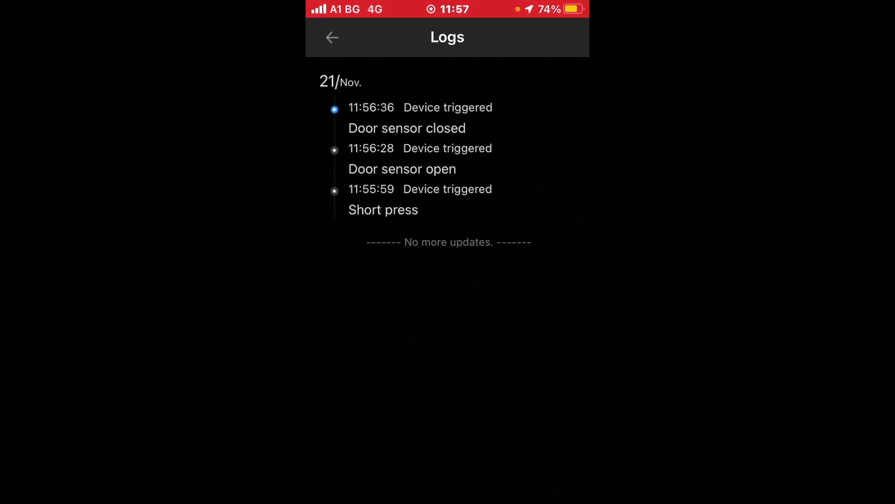
pyautogui.scroll(-3, 448, 280)
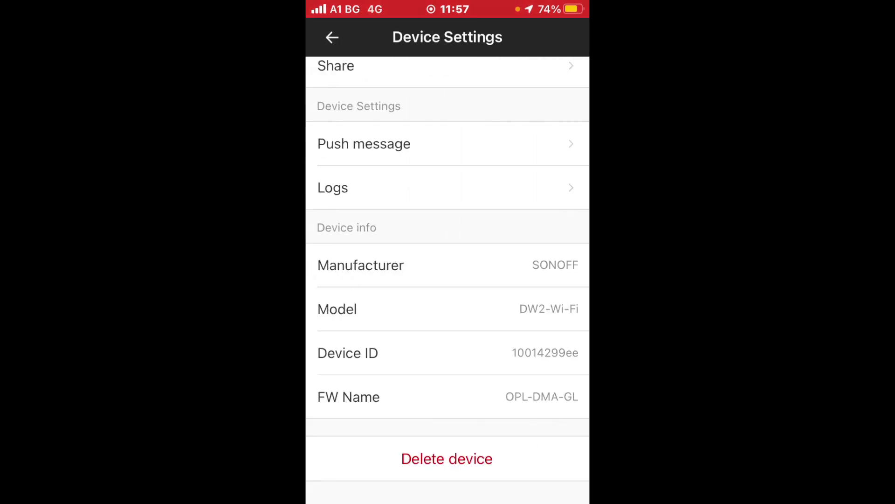
# Step: Go back twice to the Home list showing Door Sensor and Лозенец Врата, both closed
pyautogui.click(332, 38)
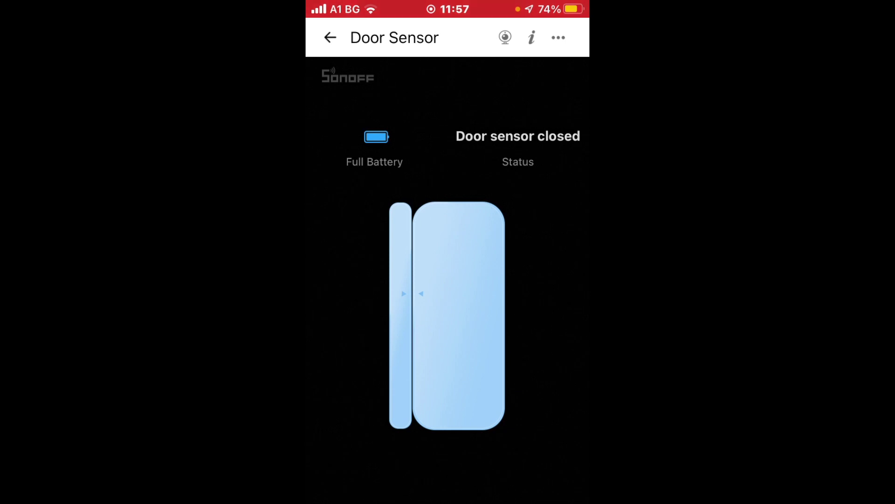
pyautogui.click(330, 37)
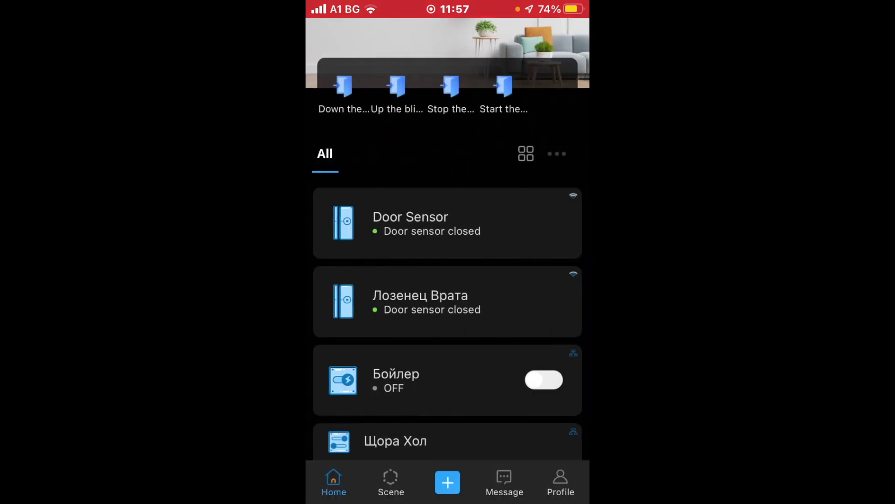